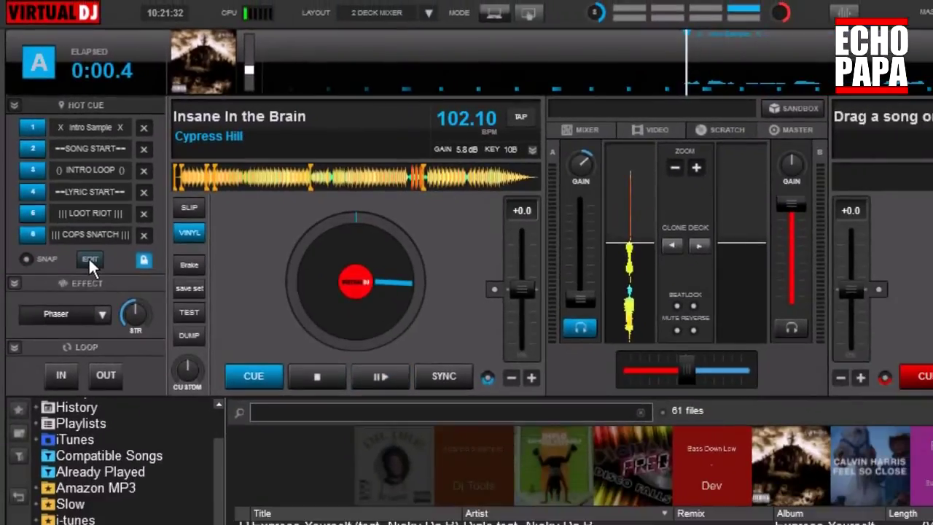
Open the POI Editor for deck A's 'Insane In the Brain' via the EDIT button
left_click(159, 385)
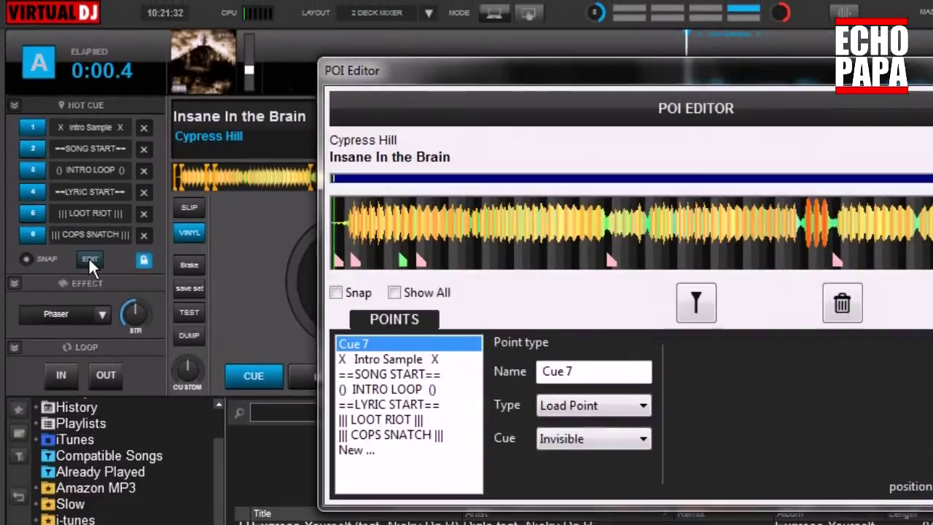
Add a new hot cue, Cue 7, at 01:50.707 in the POI Editor
left_click_drag(562, 76, 373, 48)
left_click(396, 345)
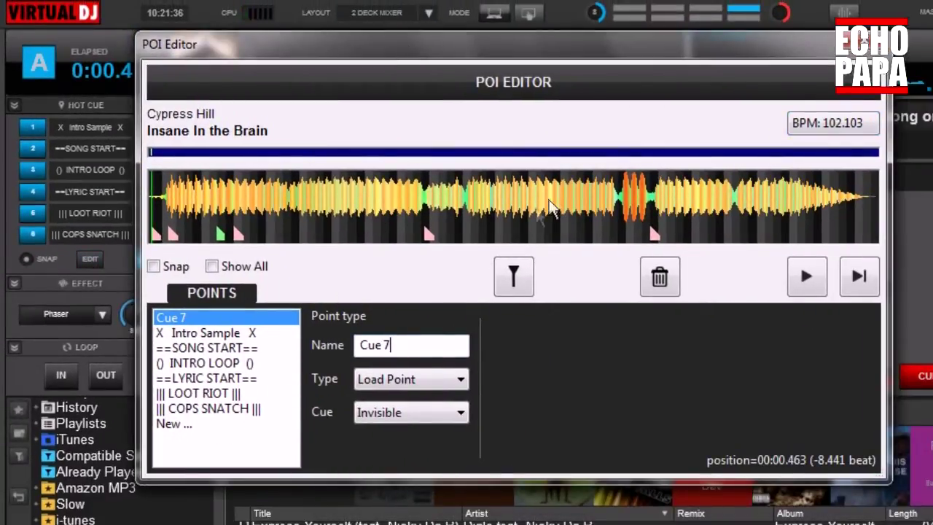
left_click(527, 206)
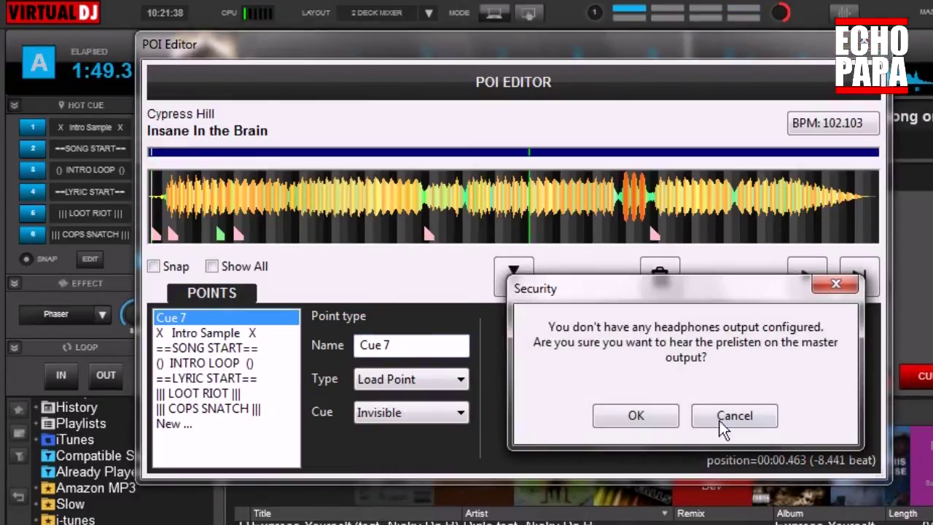
left_click(631, 416)
left_click(805, 280)
left_click(178, 424)
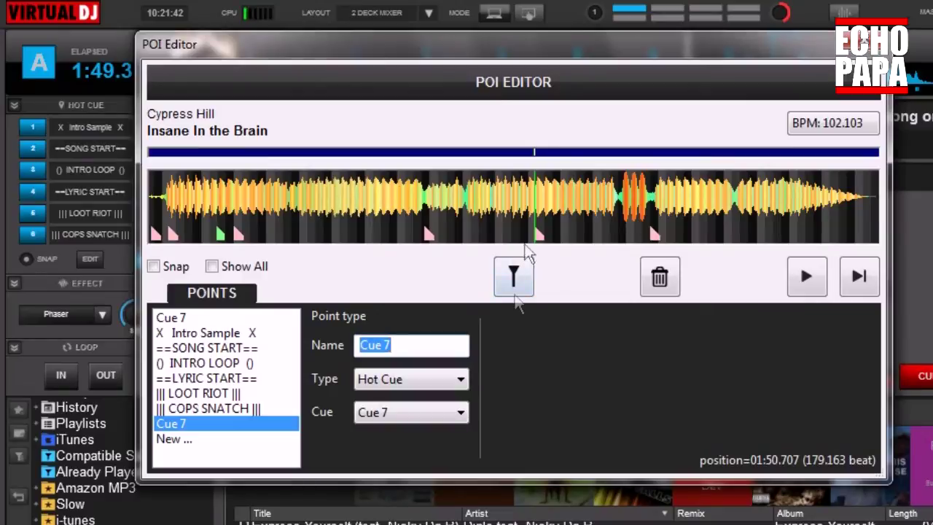
Replace the new cue's name with POINT
double_click(416, 347)
type("POINT")
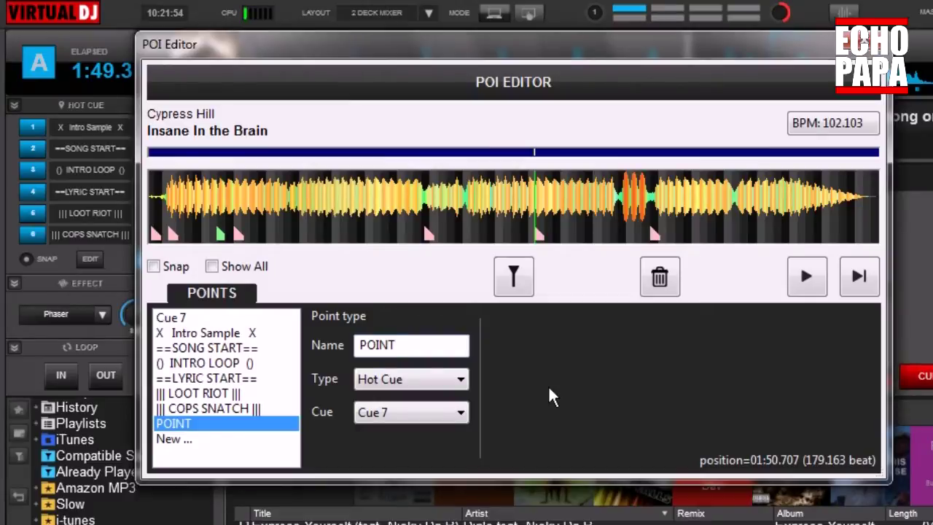
type("===")
key("BackSpace")
key("BackSpace")
key("BackSpace")
key("BackSpace")
Wrap the name as '=== POINT ==', then erase it to leave the name blank
key("Home")
type("===")
key("End")
type("===")
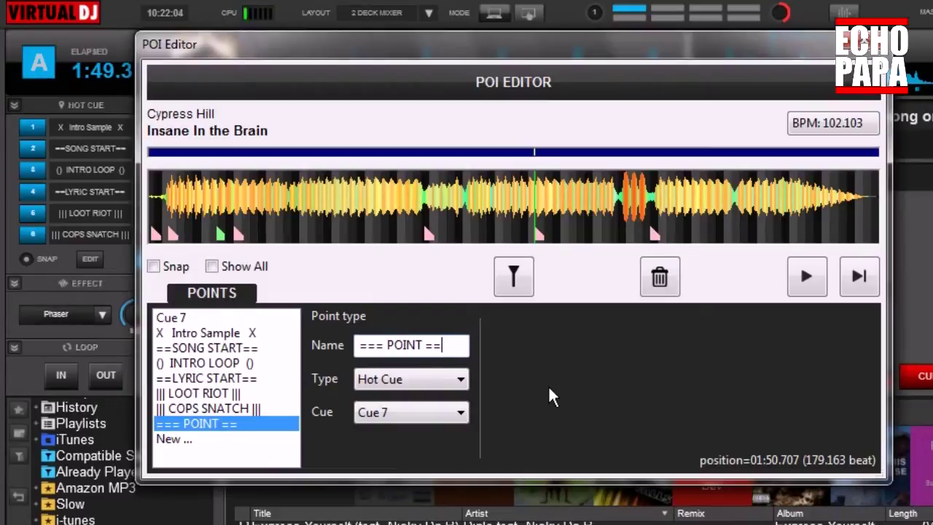
key("BackSpace")
key("BackSpace")
key("BackSpace")
key("BackSpace")
key("BackSpace")
key("BackSpace")
key("BackSpace")
key("BackSpace")
key("BackSpace")
key("BackSpace")
key("BackSpace")
key("BackSpace")
key("BackSpace")
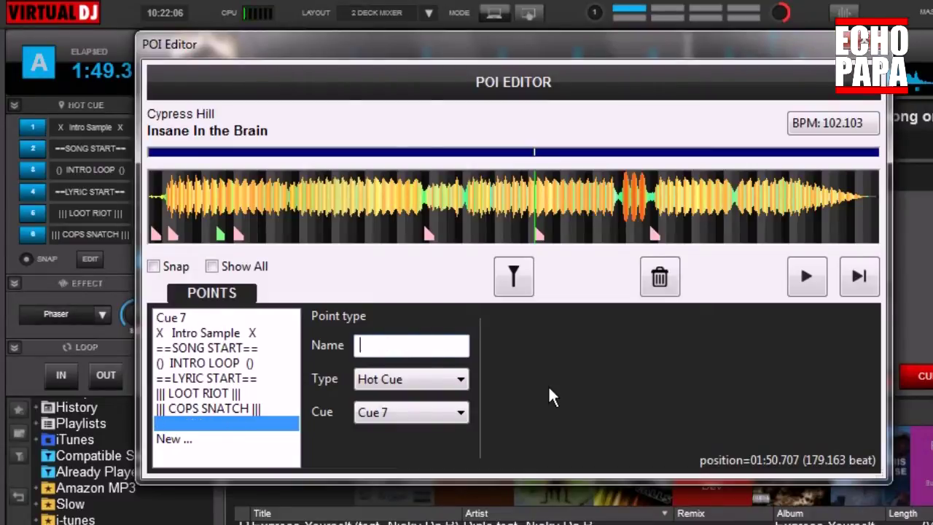
Review the Intro Sample, SONG START, INTRO LOOP and COPS SNATCH points, then close the editor
left_click(183, 333)
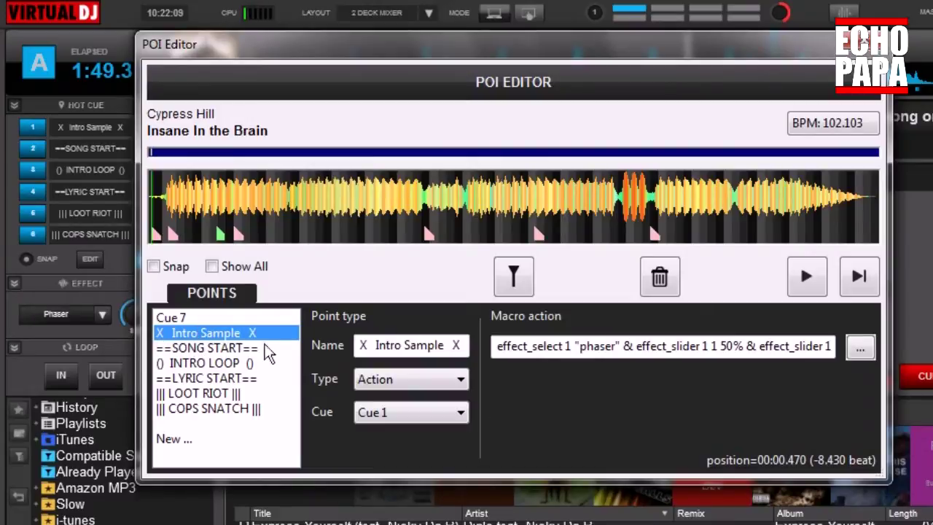
left_click(201, 349)
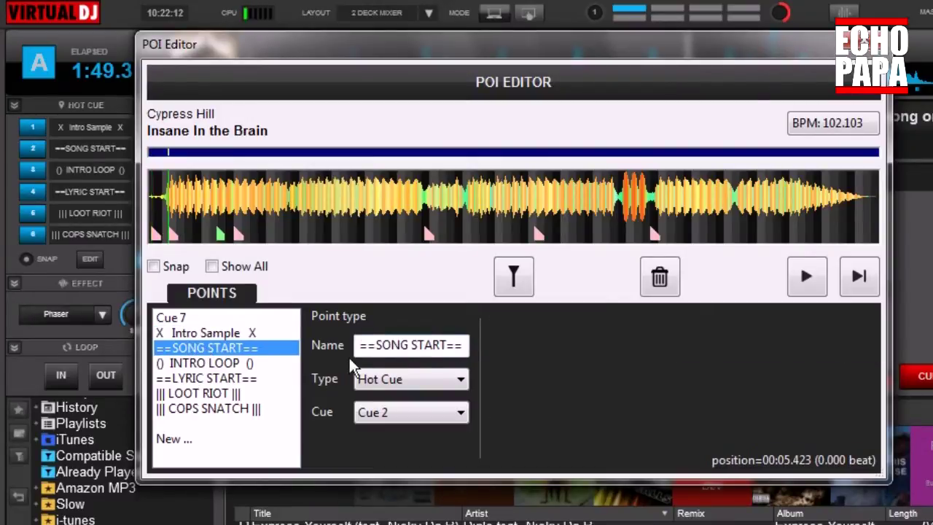
left_click(190, 362)
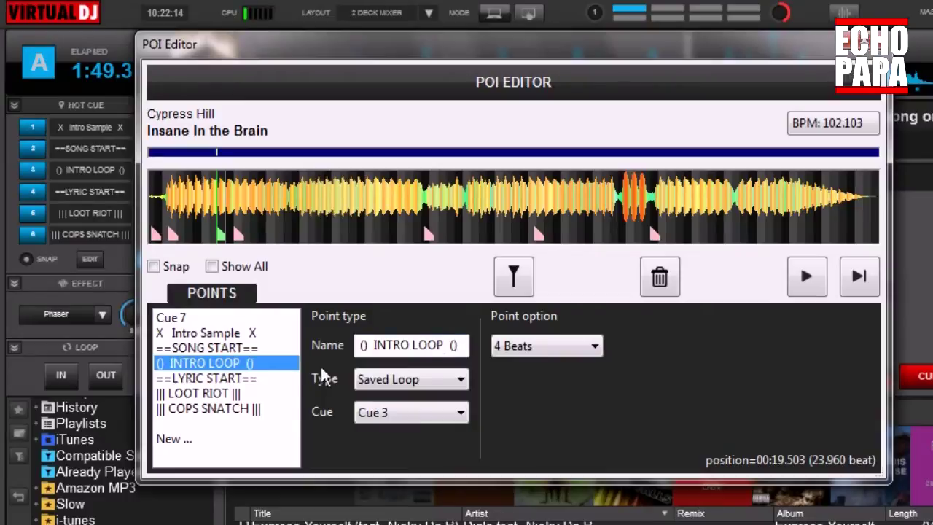
left_click(213, 409)
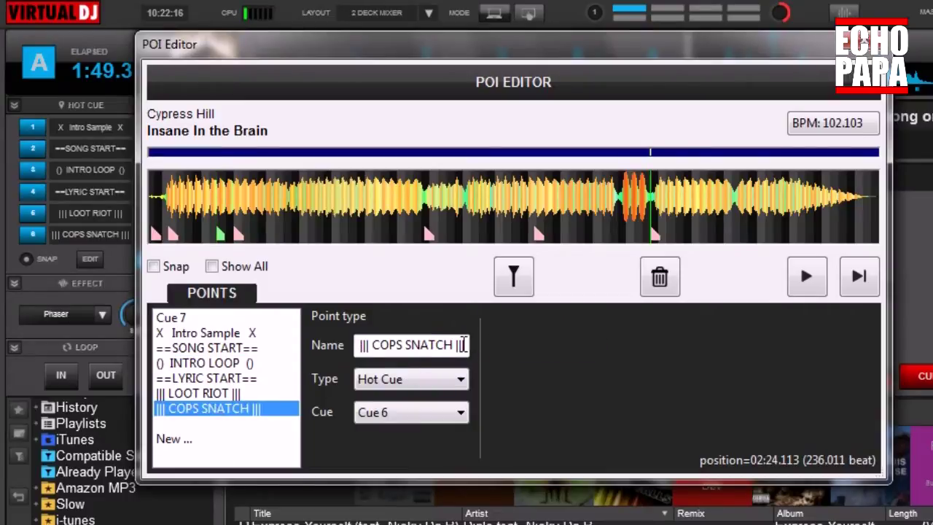
key("Escape")
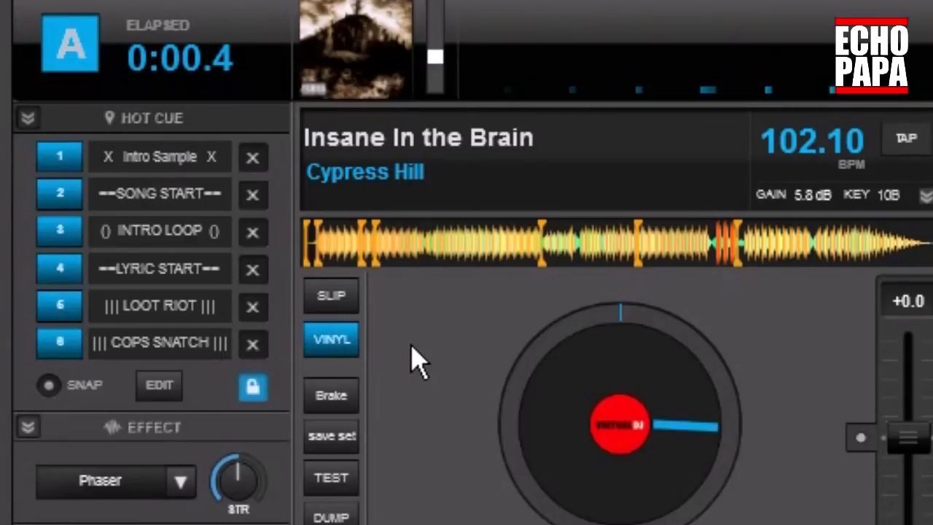
Drag Knife Party's 'Bonfire' from the browser onto deck A
left_click_drag(552, 524, 554, 474)
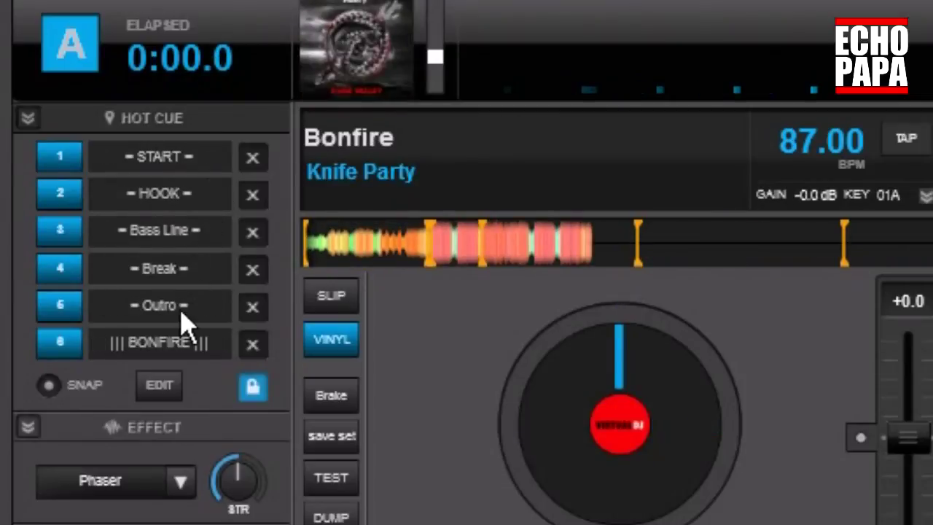